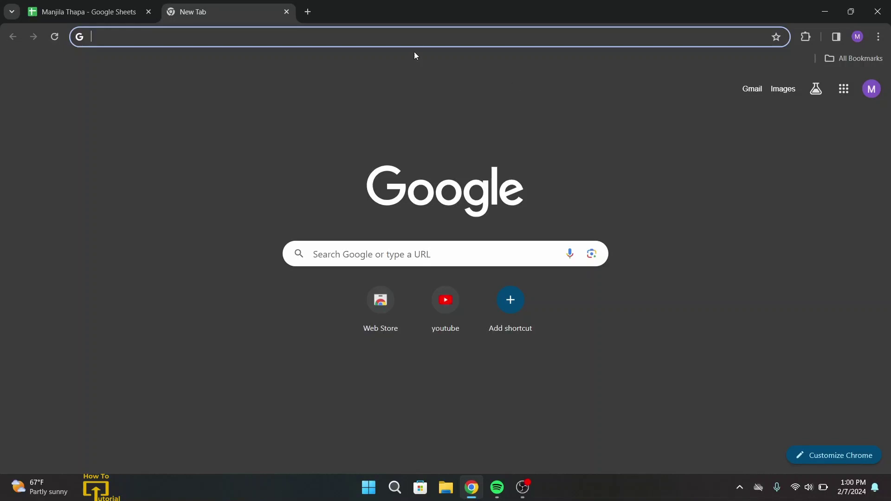
text(linkedin.com)
Step: Load linkedin.com and dismiss the Google account sign-in prompt to reveal the plain login form
key(Return)
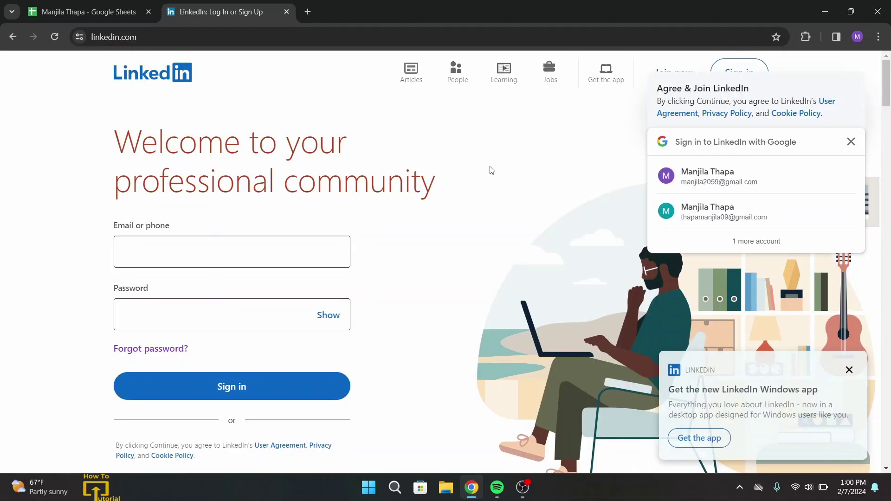
click(851, 142)
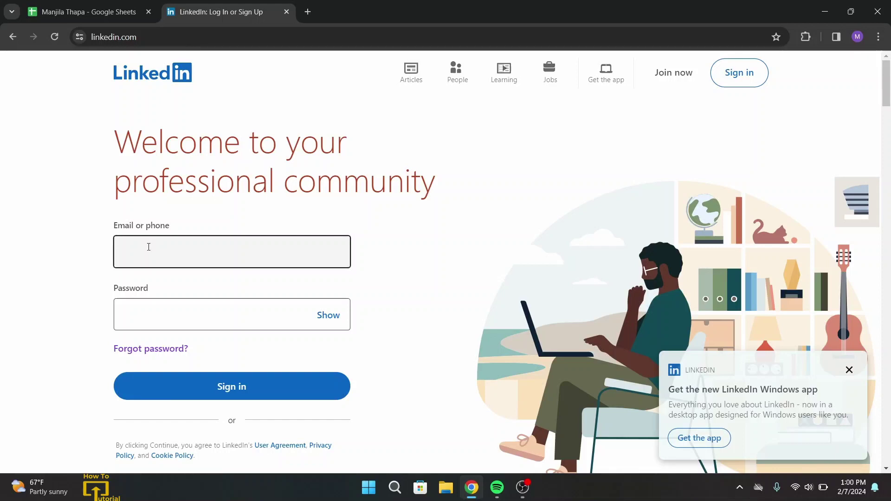
Step: Fill the LinkedIn sign-in form with the account email and password
click(160, 313)
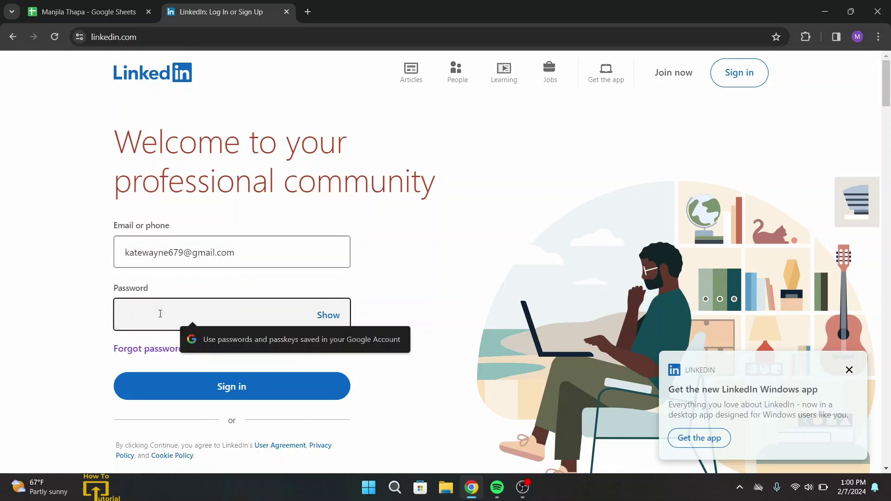
text(************)
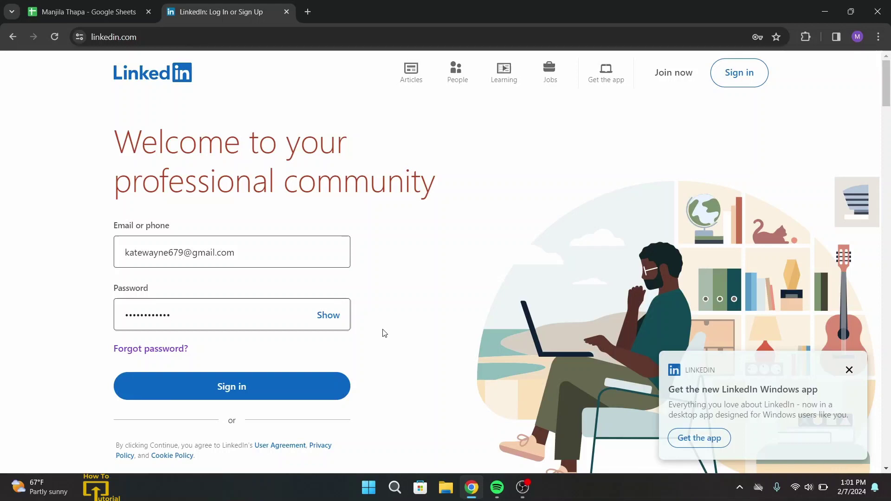
Step: Submit the filled LinkedIn credentials to sign in and load the home feed
click(210, 395)
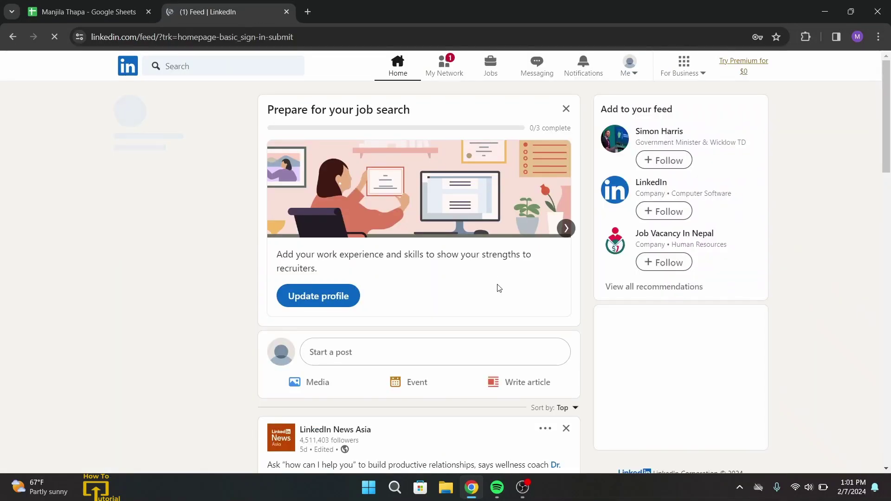